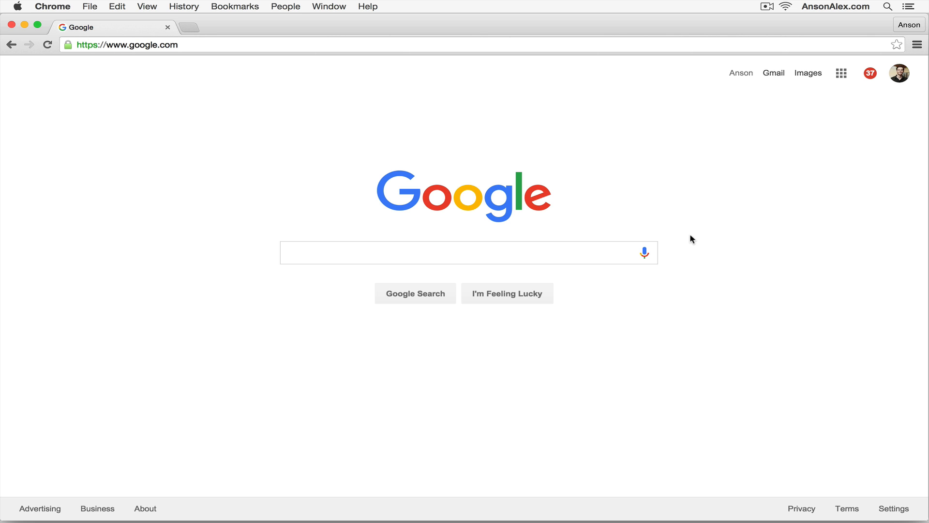
Reach the Clear browsing data dialog from the Chrome menu's More tools entry
click(917, 44)
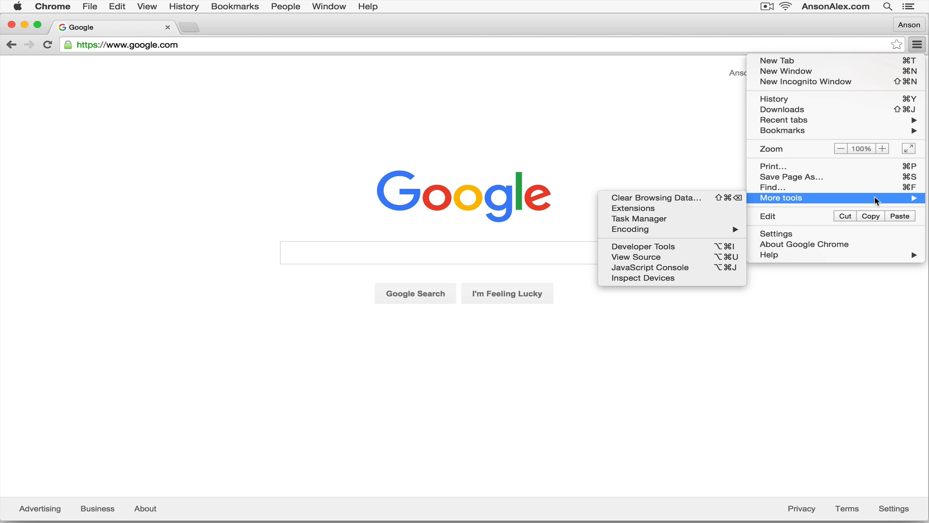
mouse_move(673, 342)
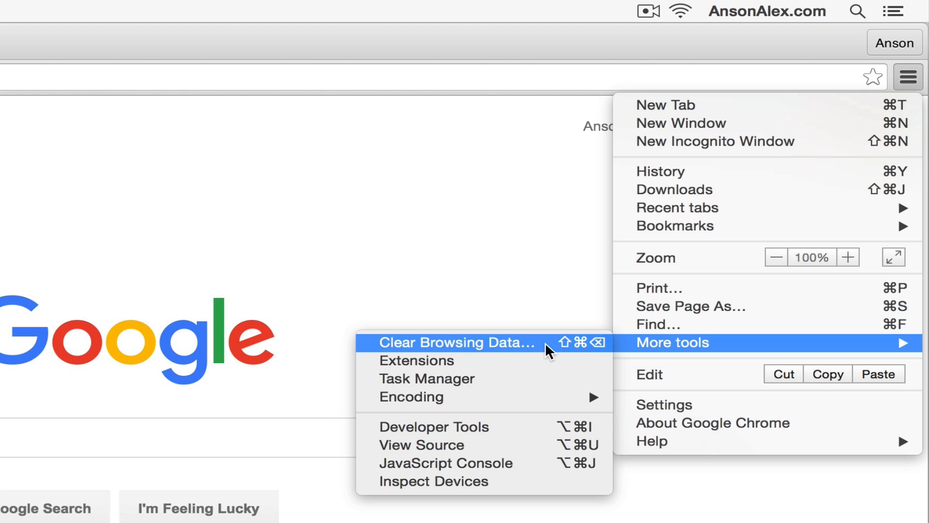
click(545, 343)
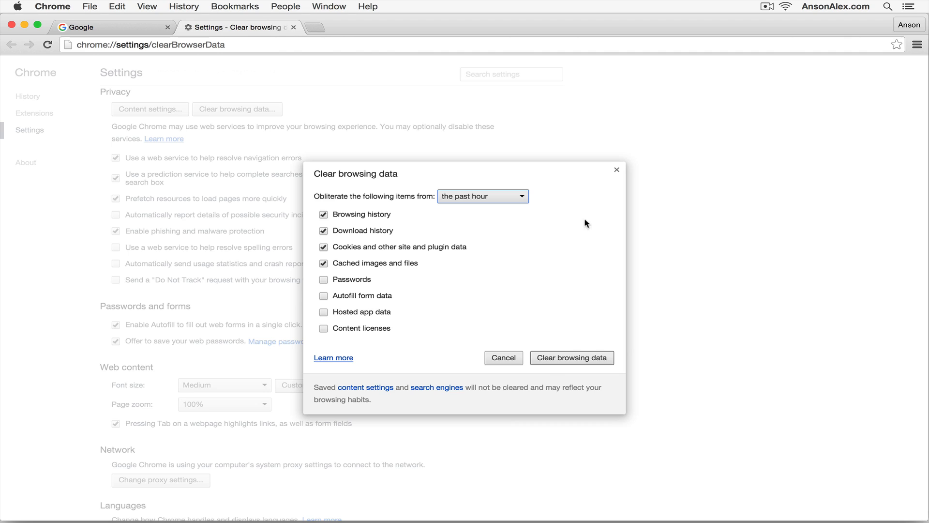
Set the range to 'the beginning of time' and clear history, downloads, cookies and cache
click(521, 196)
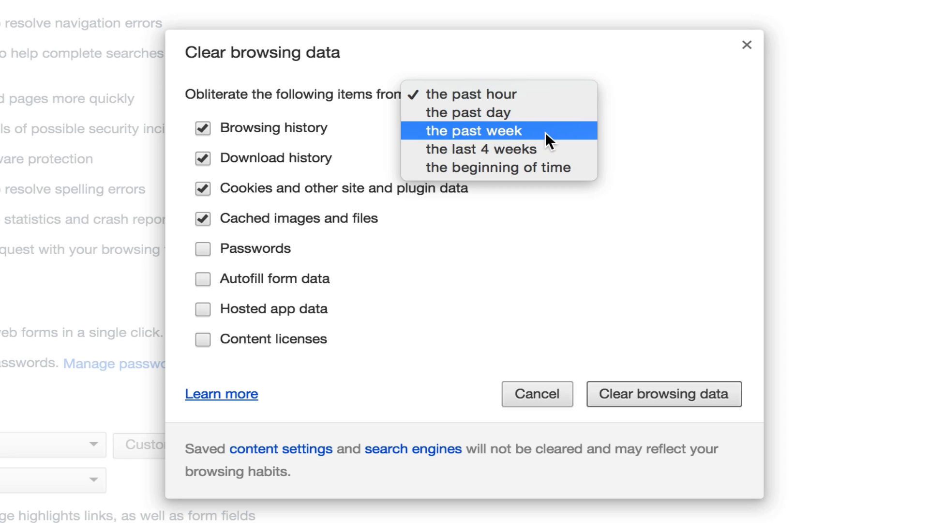
click(563, 167)
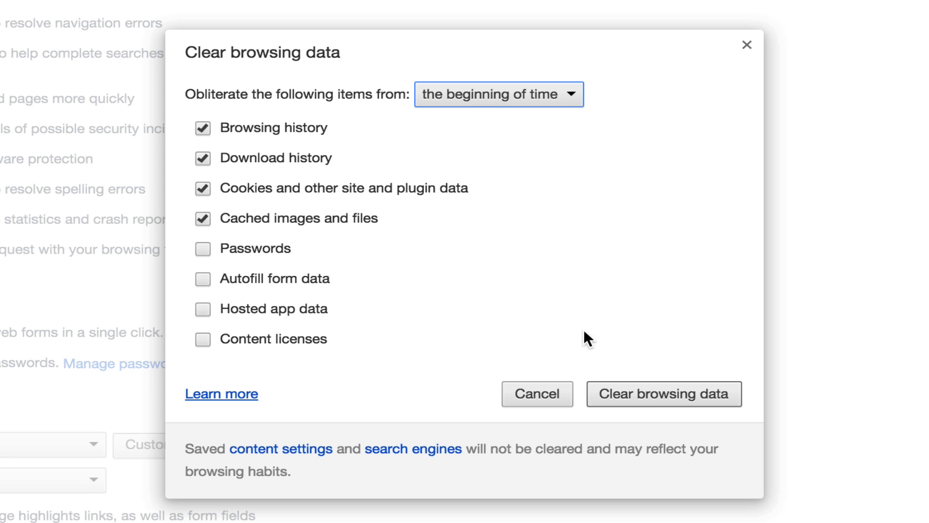
click(632, 395)
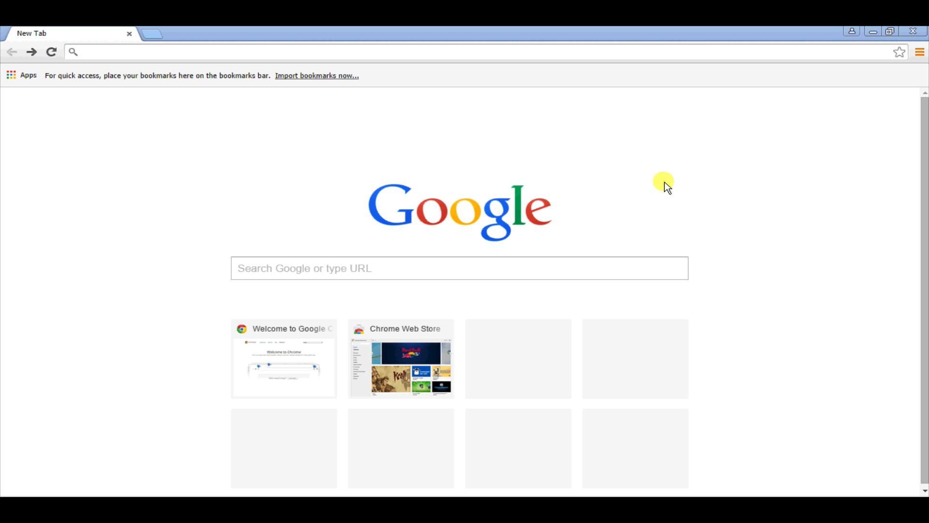
On Windows, set the range to 'the beginning of time' and clear the checked browsing data
click(919, 52)
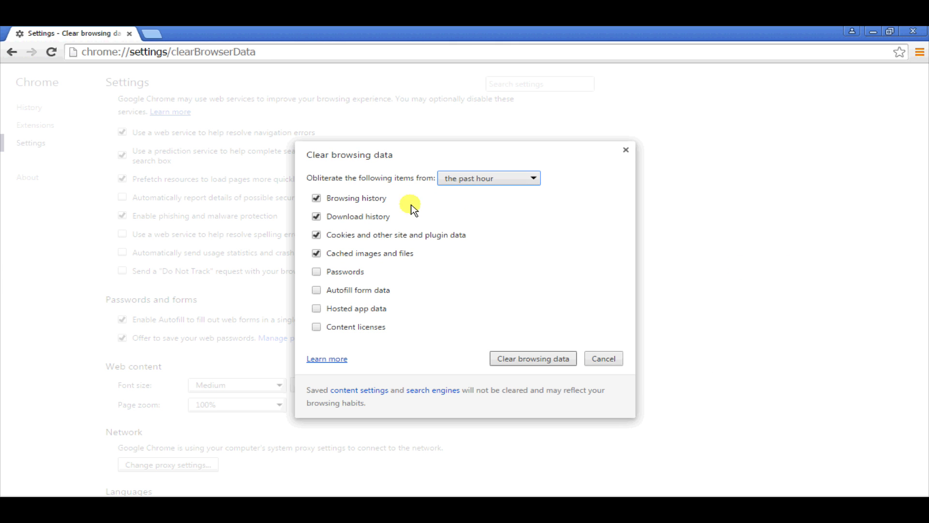
click(532, 178)
click(520, 234)
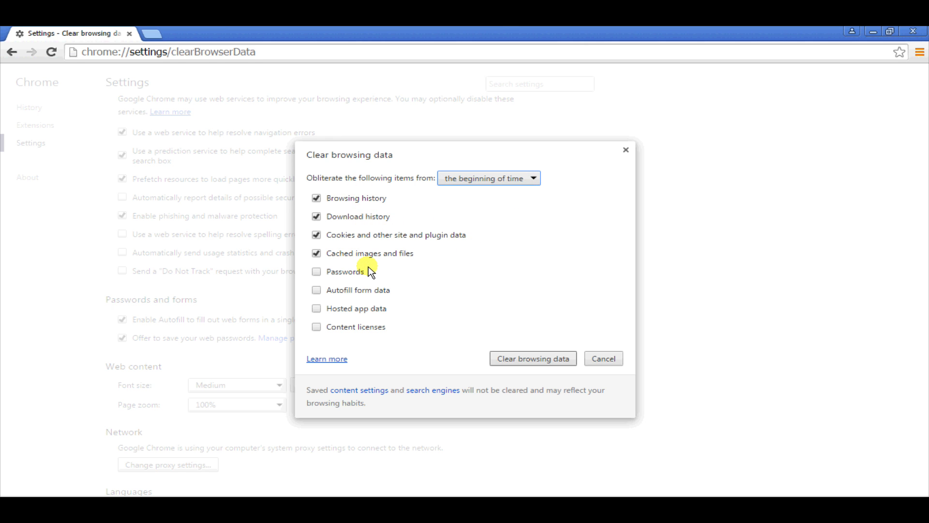
click(538, 359)
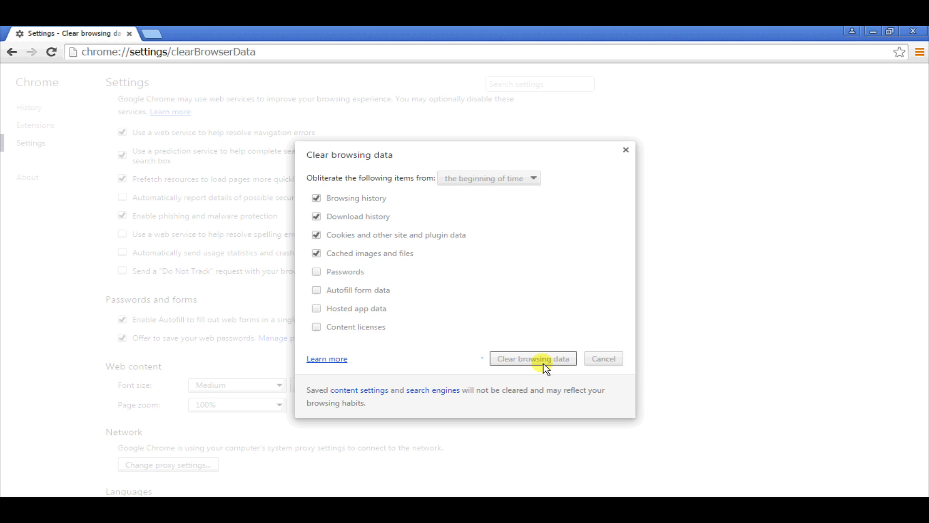